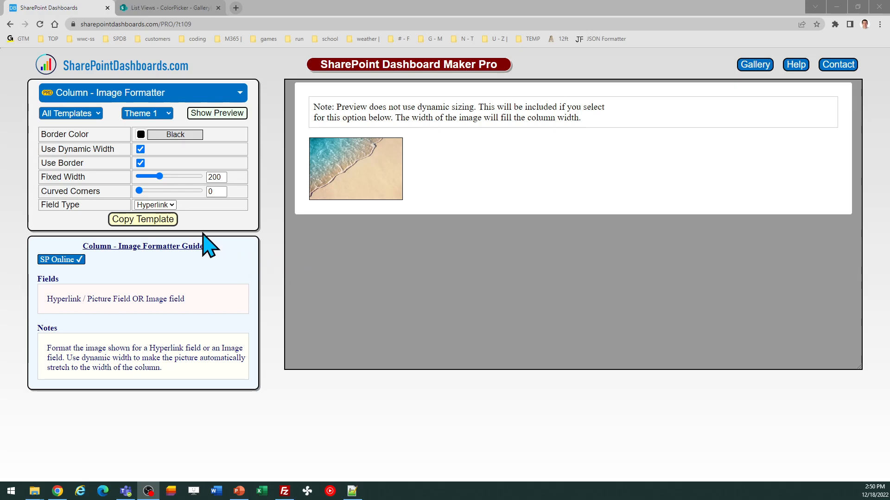
left_click(171, 206)
left_click(171, 206)
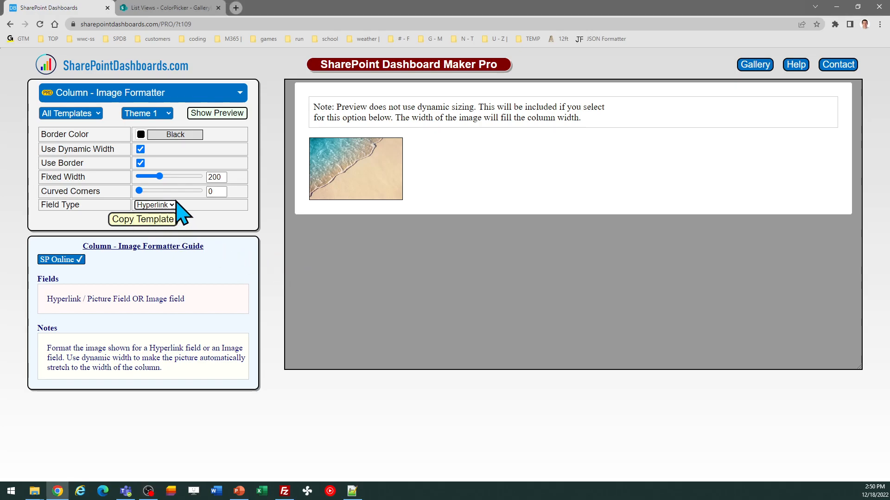
left_click(182, 9)
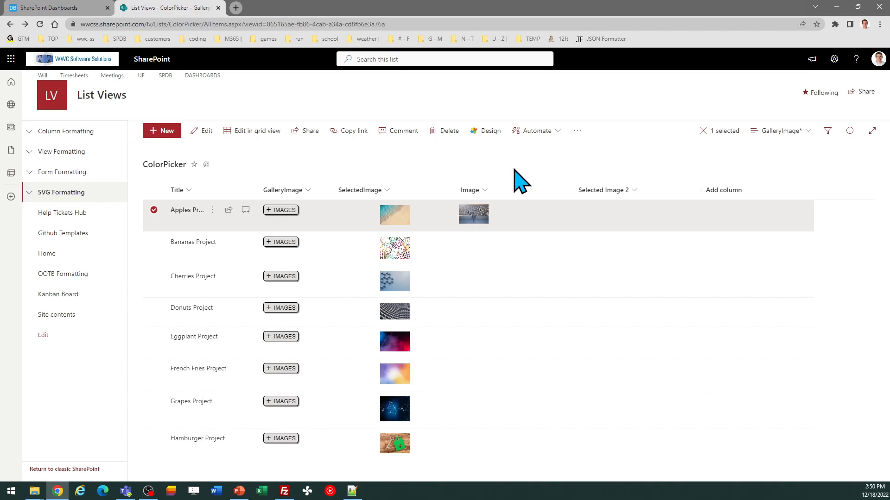
left_click(70, 7)
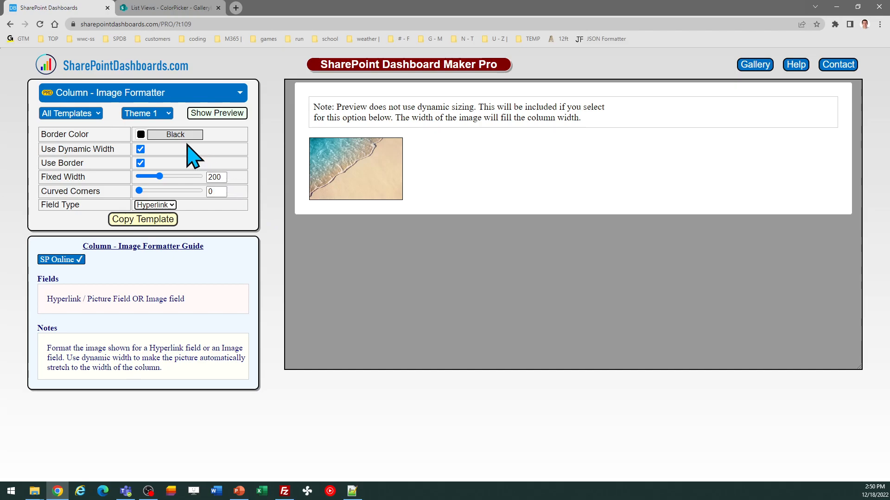
left_click(141, 135)
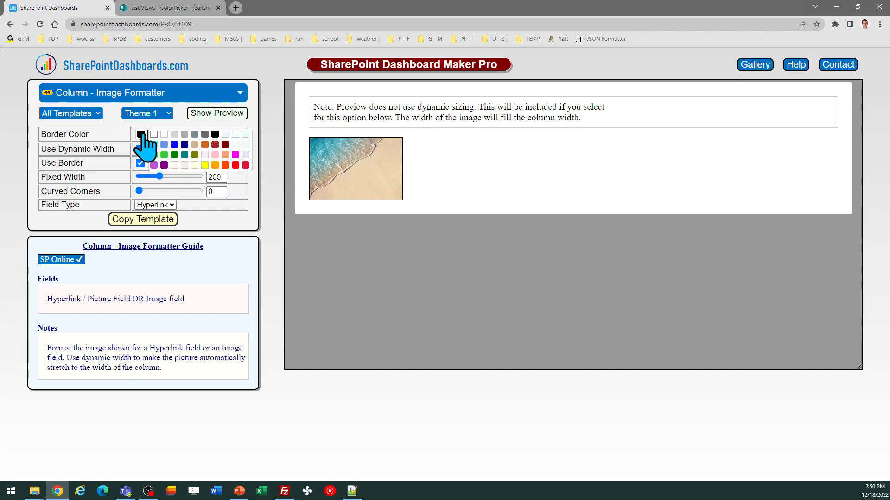
left_click(141, 136)
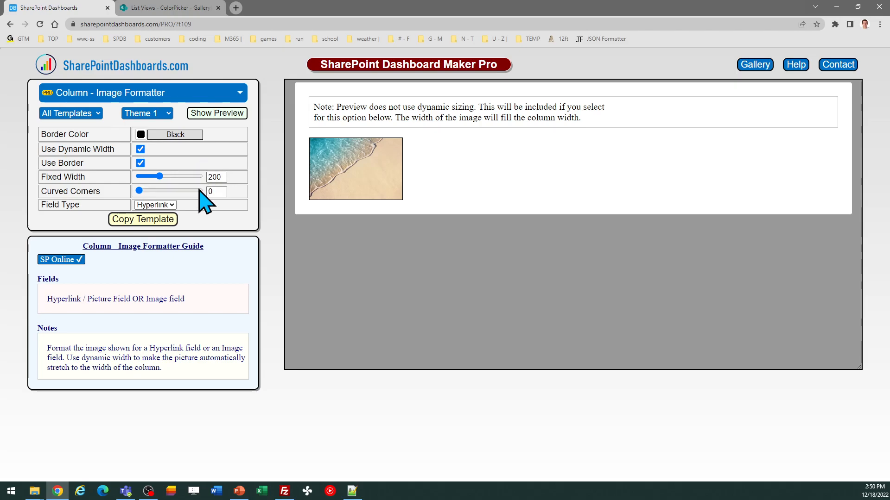
Set the image formatter's curved corners to 11, keep the border on, and copy the Hyperlink template.
left_click_drag(139, 191, 153, 191)
left_click(140, 163)
left_click(141, 163)
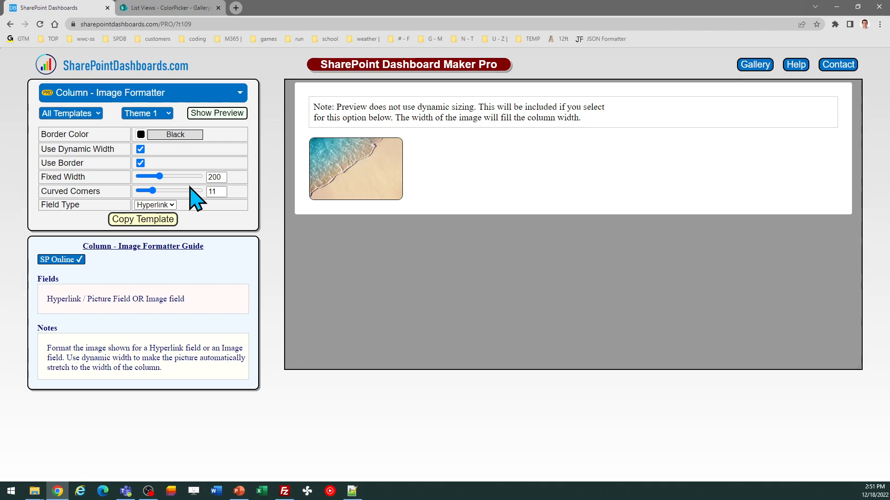
left_click(161, 221)
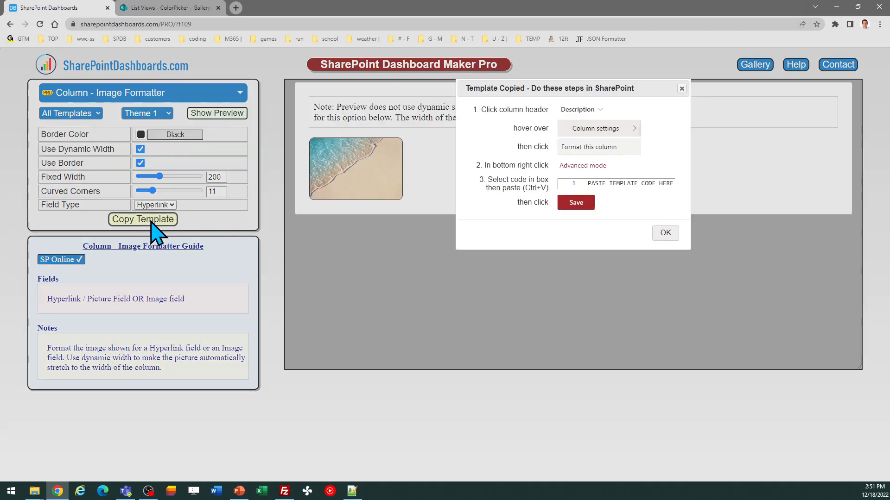
left_click(664, 234)
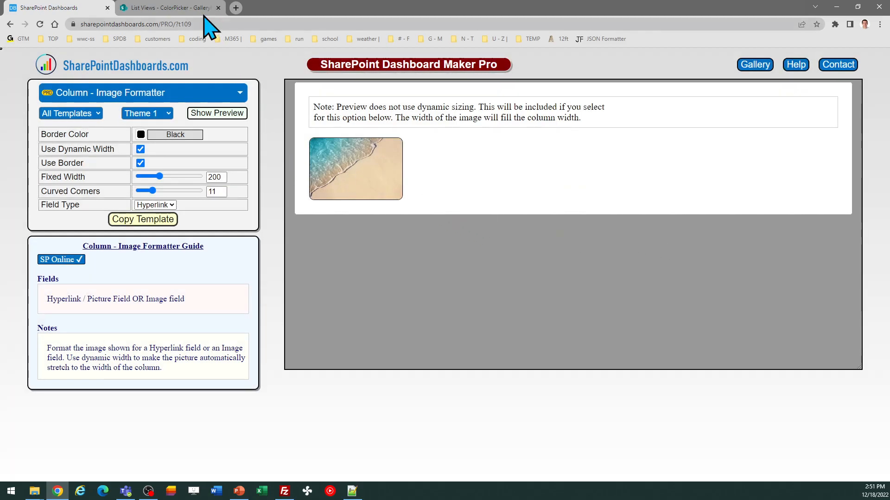
In the SharePoint ColorPicker list, replace the SelectedImage column's formatting code with the copied template and save it.
left_click(190, 10)
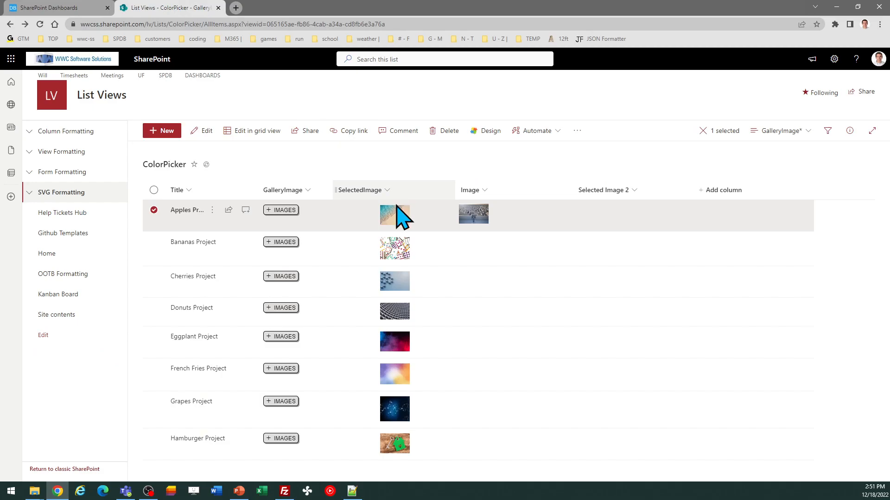
left_click(389, 191)
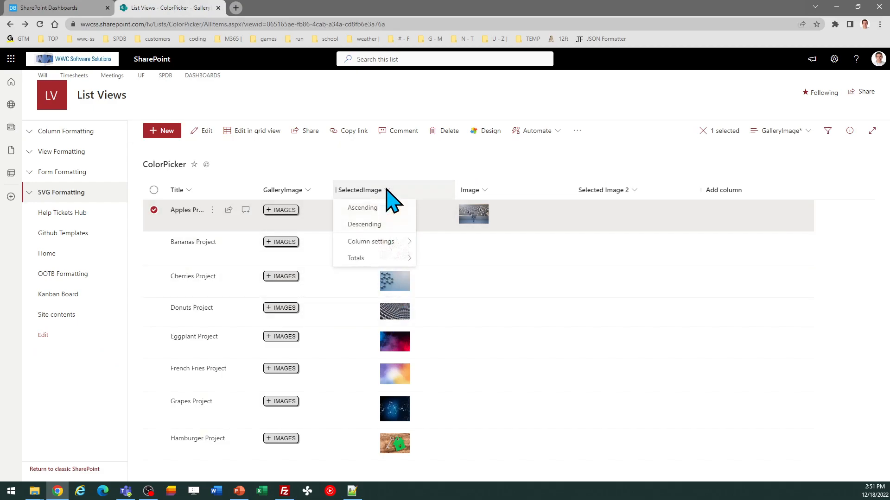
mouse_move(391, 244)
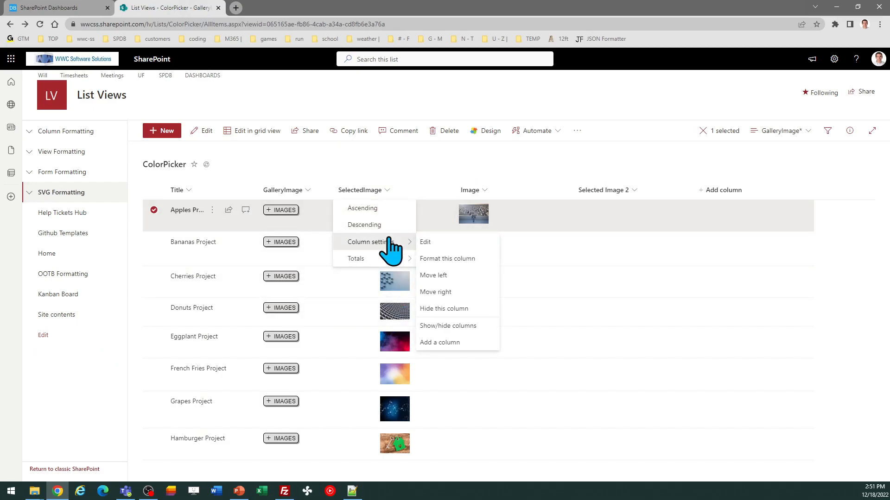
left_click(445, 259)
left_click(694, 324)
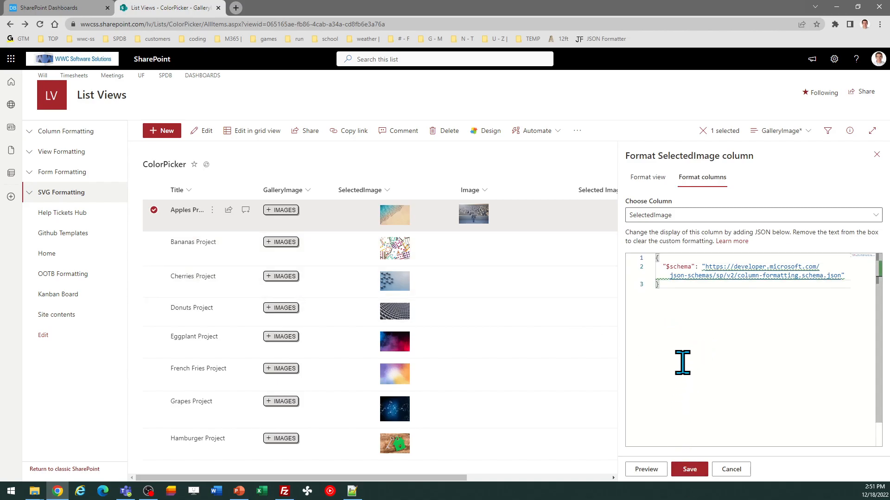
key("ctrl+v")
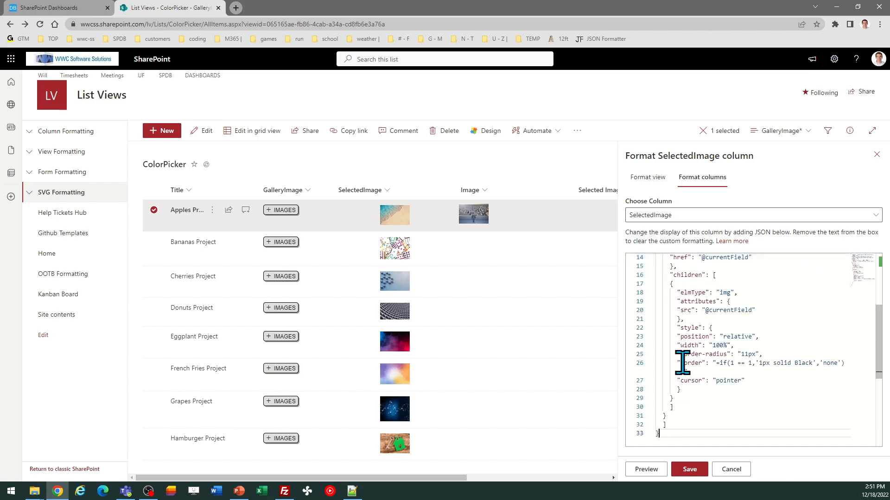
left_click(688, 469)
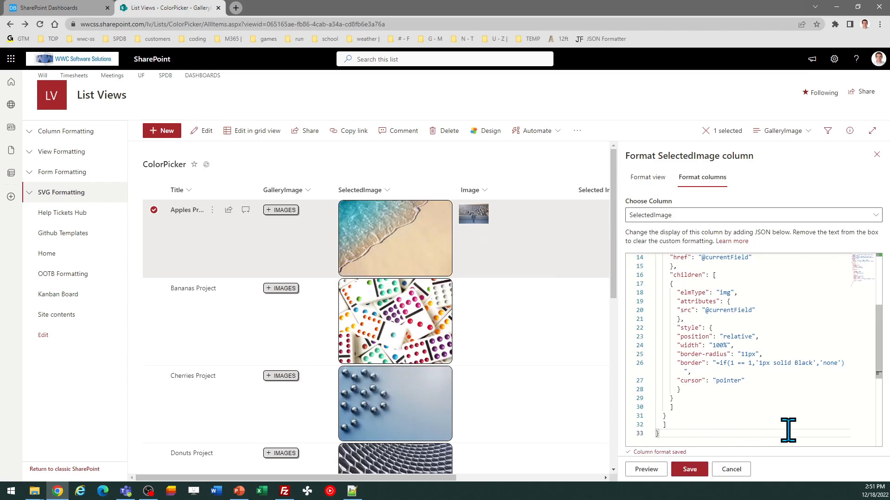
left_click(876, 155)
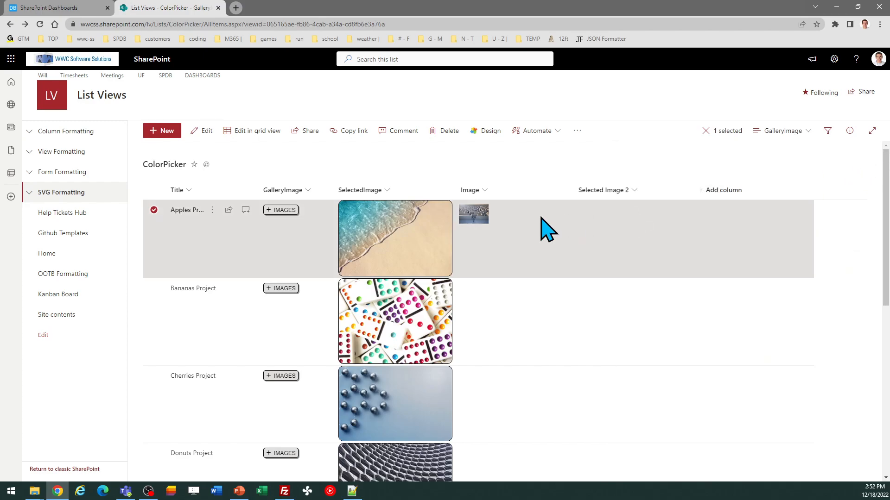
Narrow the SelectedImage column and check that the Apples Project image opens through its link.
left_click_drag(453, 190, 409, 188)
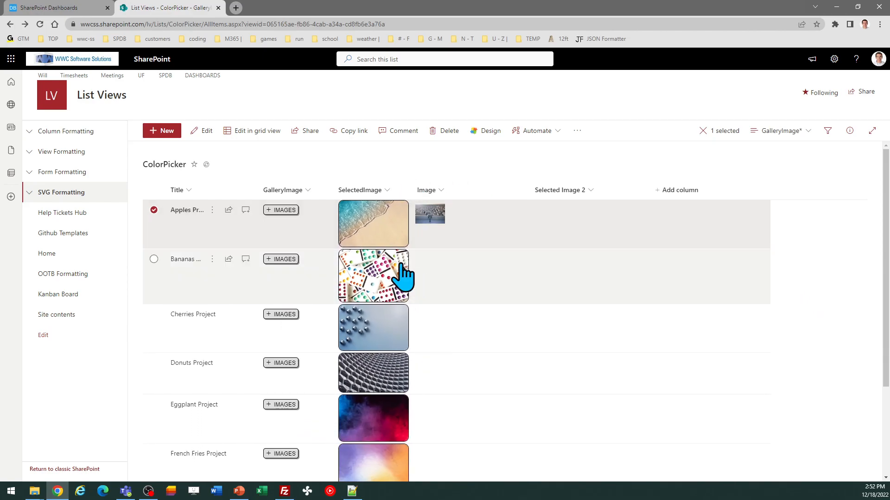
left_click(372, 223)
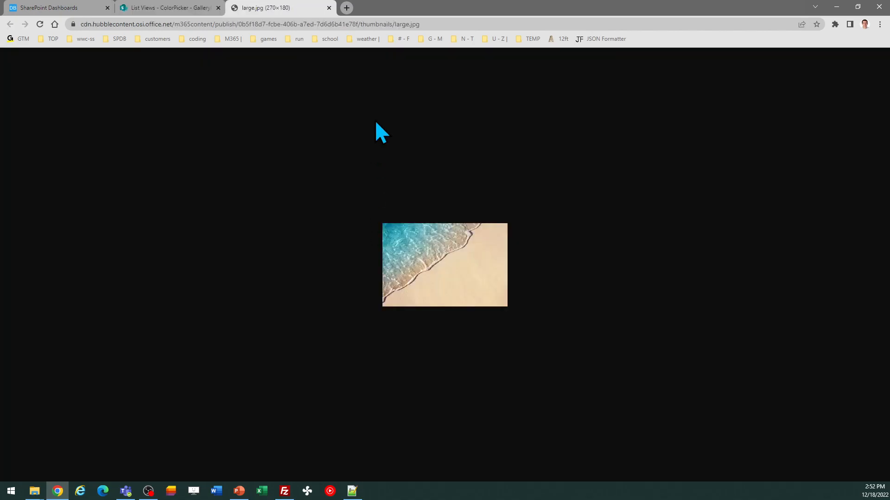
left_click(329, 8)
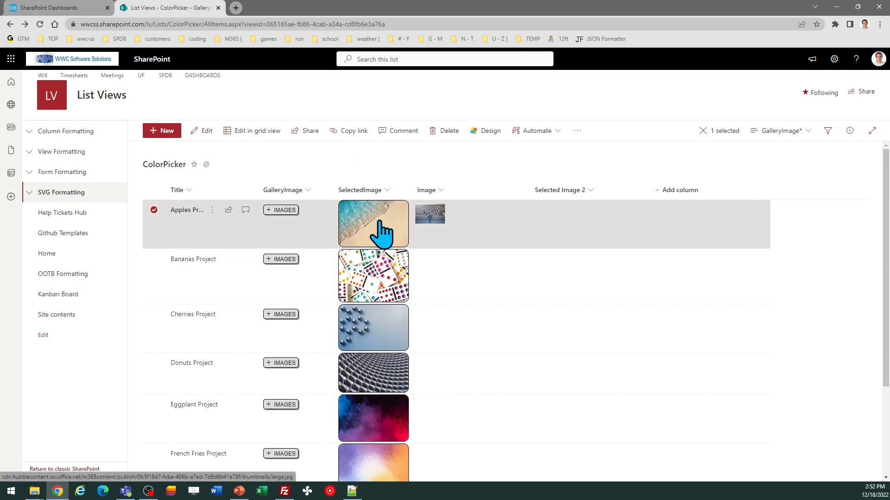
Change the Apples Project's gallery image to the black puzzle pieces picture from the Strategy category.
left_click(291, 212)
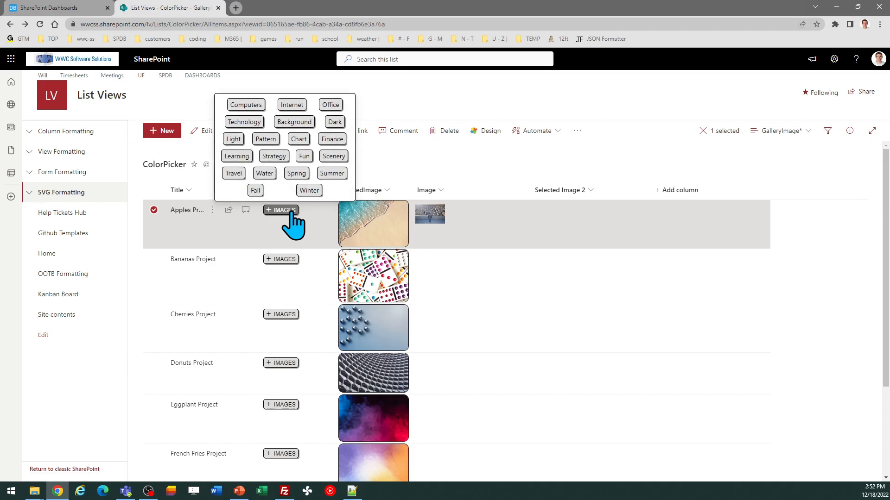
left_click(275, 157)
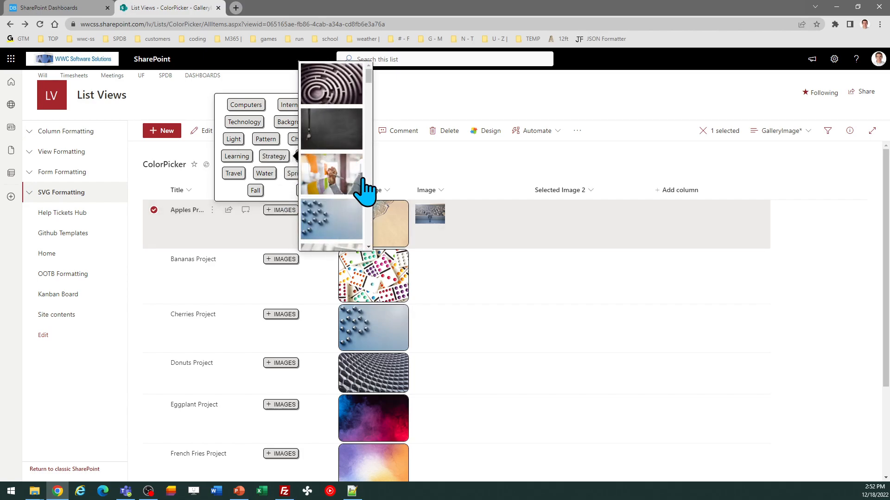
scroll(370, 209, "down", 3)
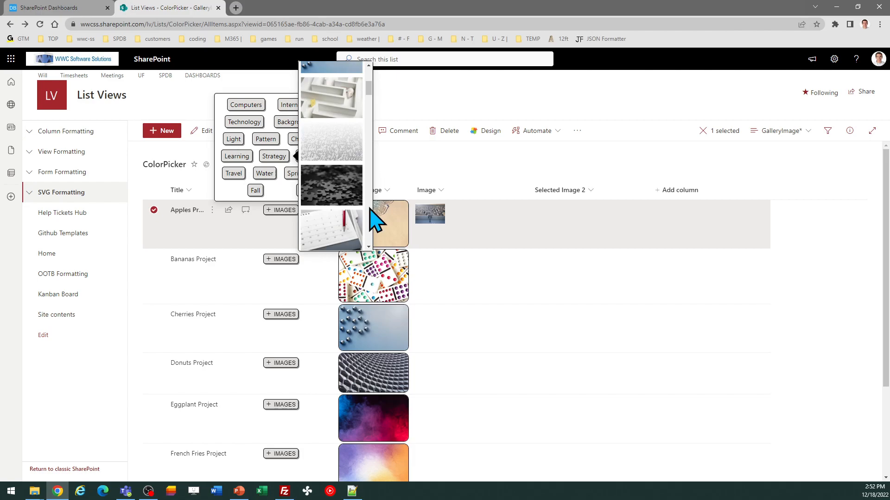
left_click(352, 172)
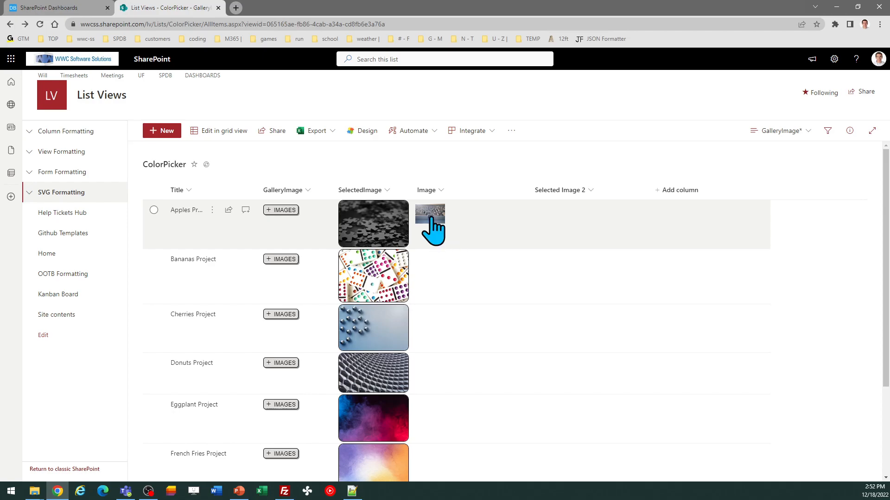
In SharePoint Dashboard Maker Pro, set the image formatter's field type to Image and copy the template.
left_click(74, 9)
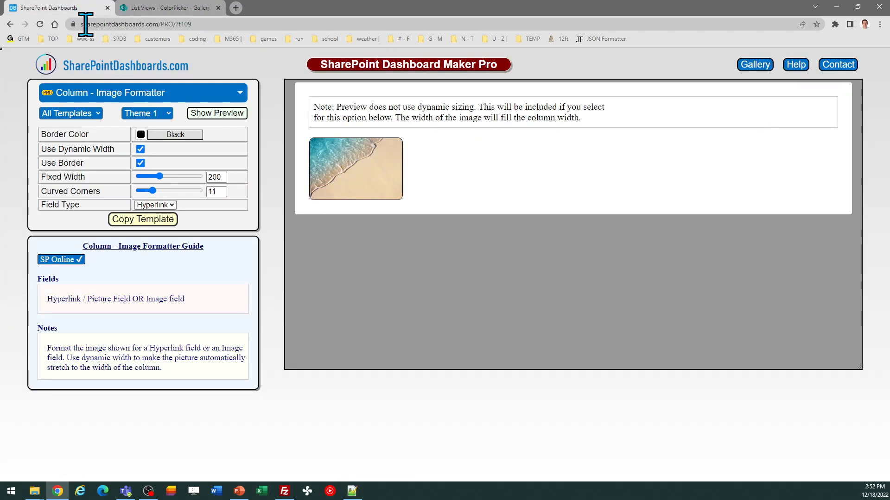
left_click(169, 205)
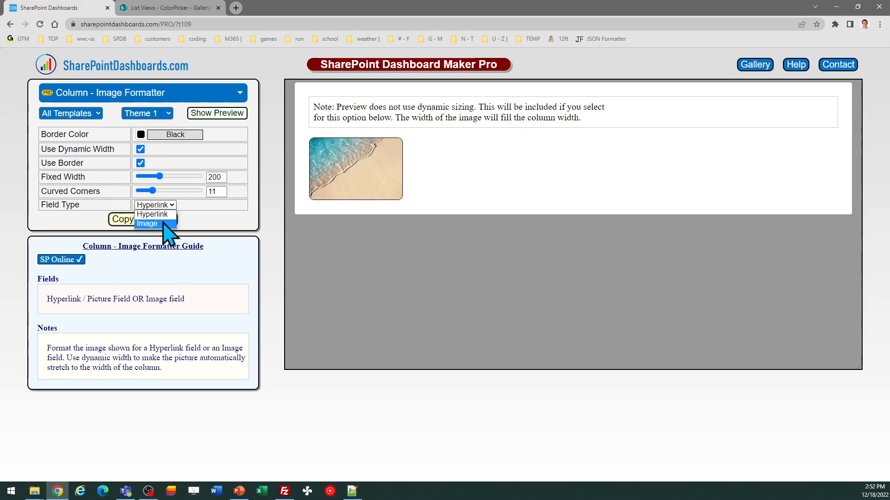
left_click(153, 224)
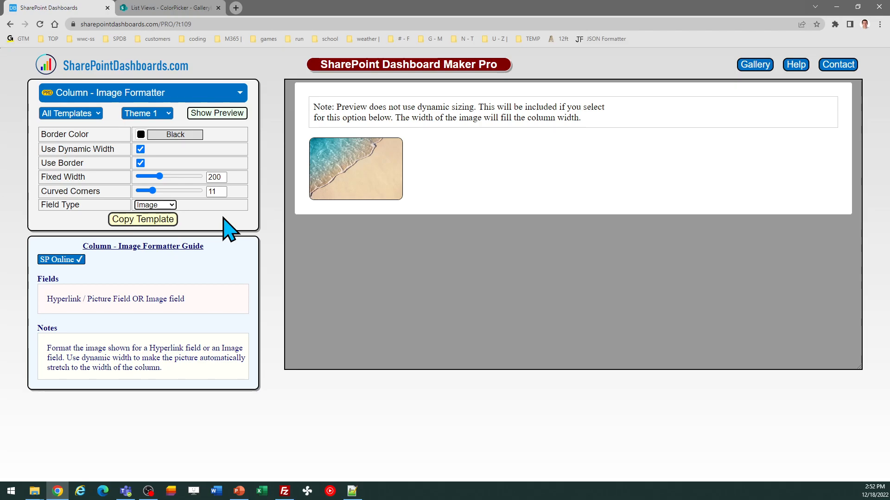
left_click(148, 221)
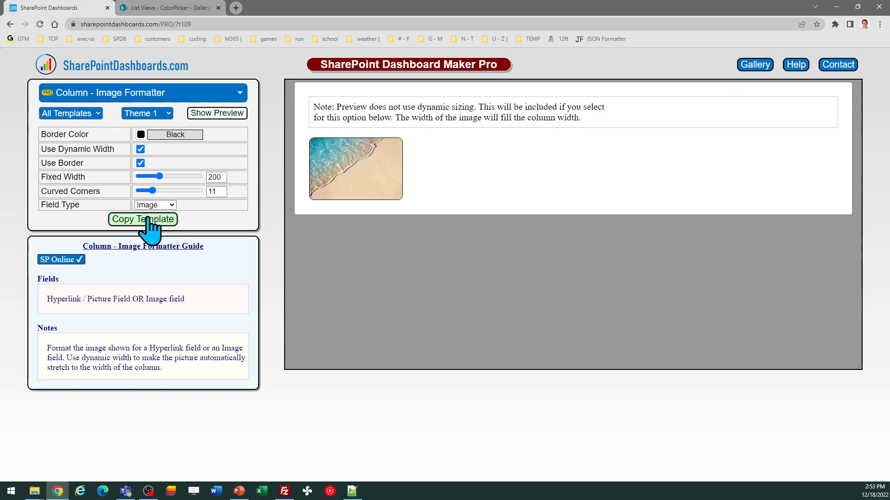
left_click(663, 234)
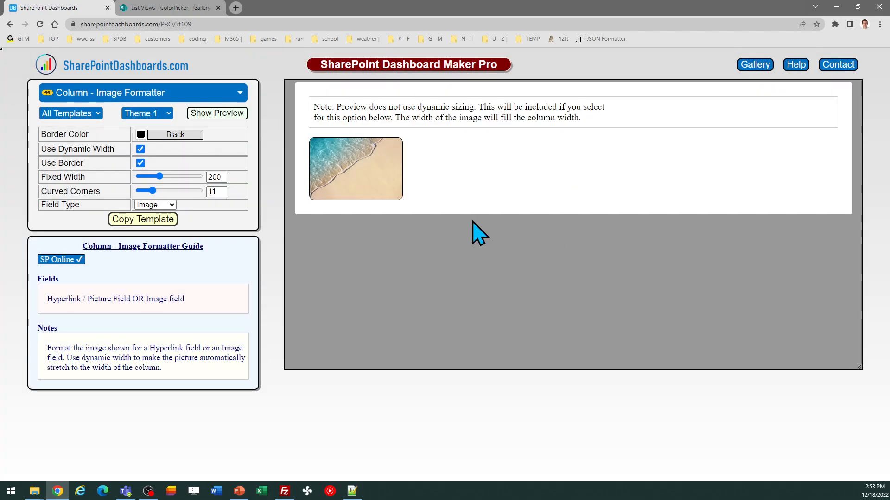
In the SharePoint list, replace the Image column's formatting code with the copied template, save it, and narrow the column.
left_click(199, 9)
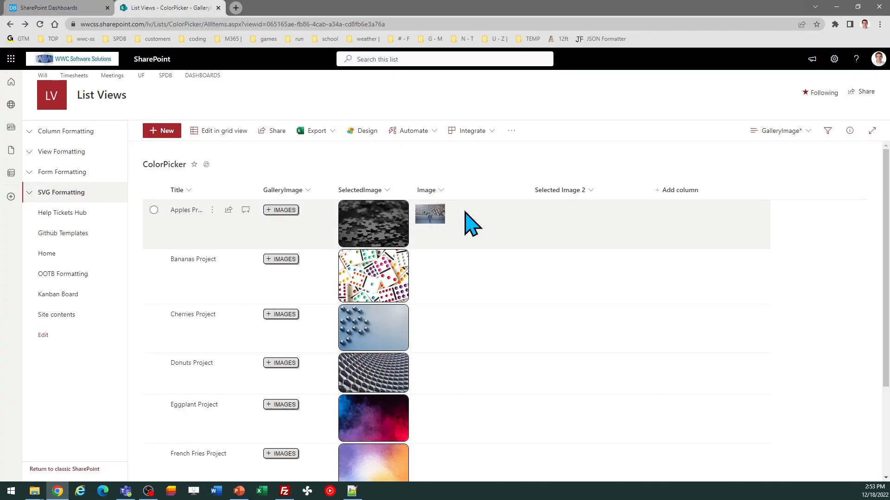
left_click(442, 191)
mouse_move(486, 209)
left_click(520, 225)
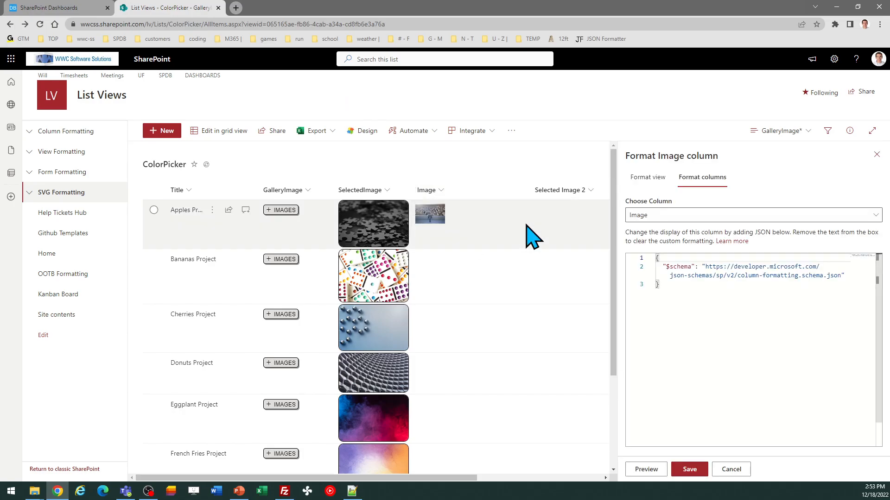
left_click(669, 327)
key("ctrl+a")
key("ctrl+v")
left_click(696, 469)
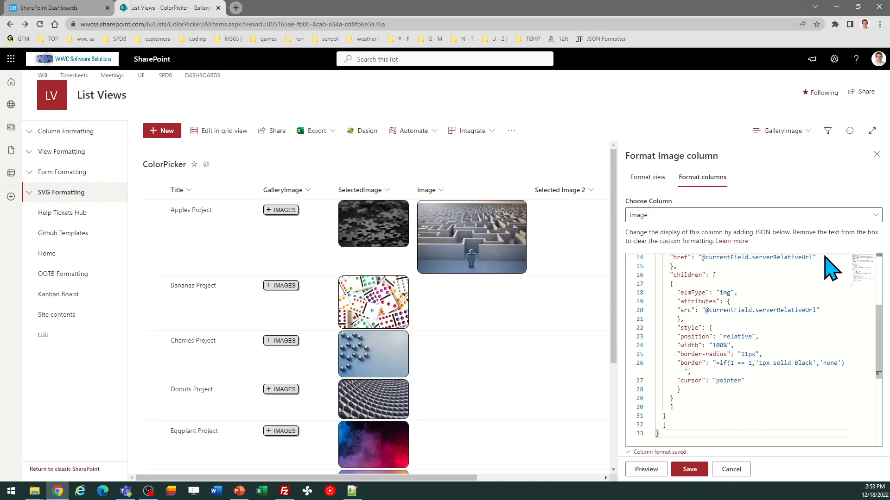
left_click(876, 155)
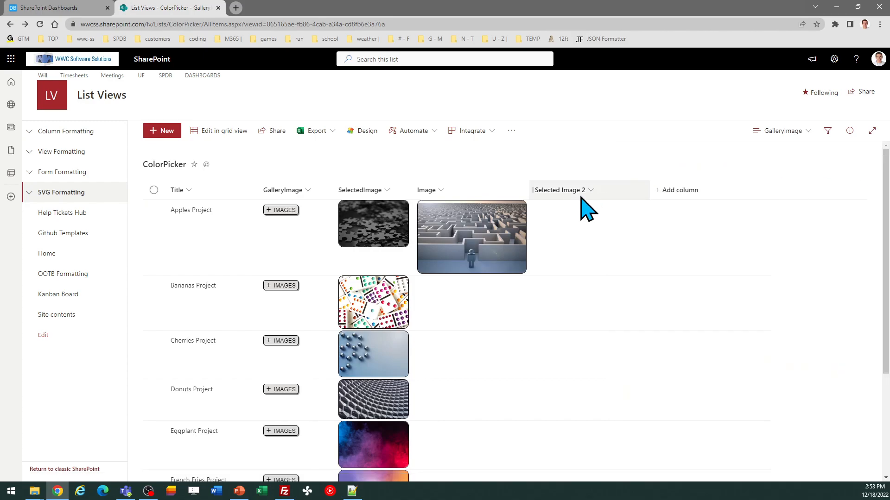
left_click_drag(530, 189, 492, 185)
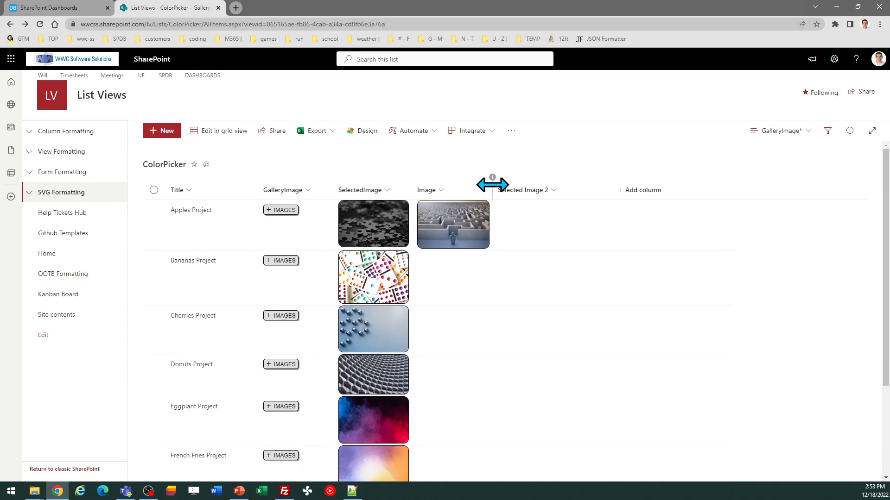
In SharePoint Dashboard Maker Pro, turn off dynamic width for the image formatter and set the fixed width to 150.
left_click(63, 8)
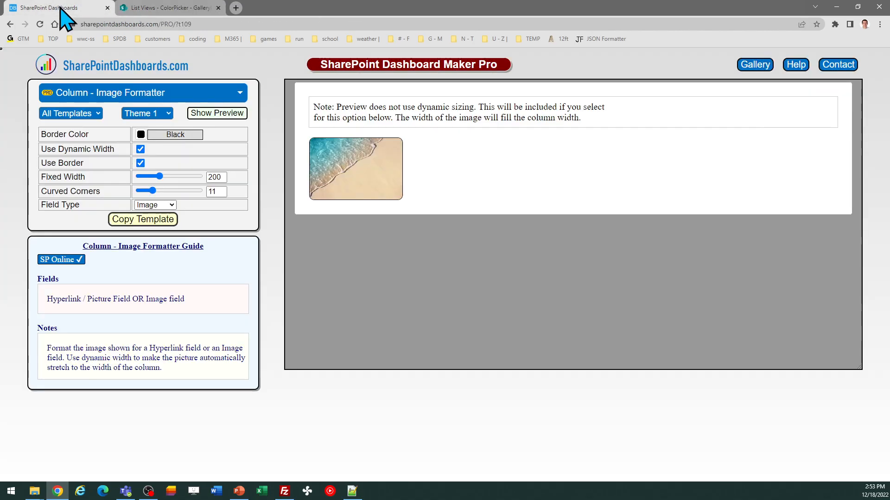
left_click(140, 149)
left_click_drag(160, 177, 146, 176)
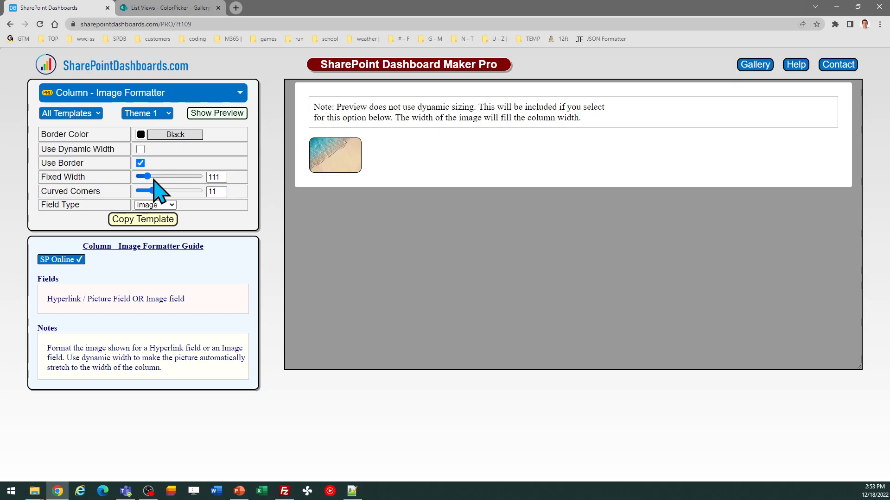
double_click(224, 178)
type("150")
key("Tab")
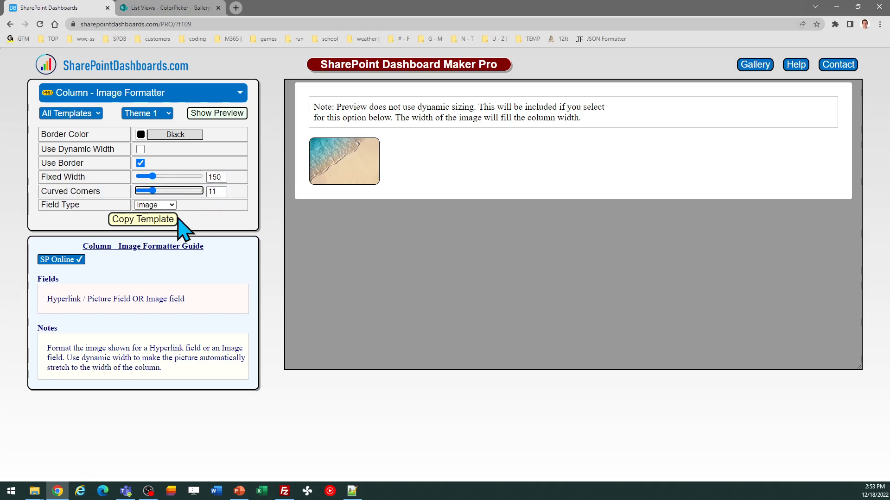
Copy the image formatter template with the fixed width of 150 and switch to the SharePoint list.
left_click(151, 220)
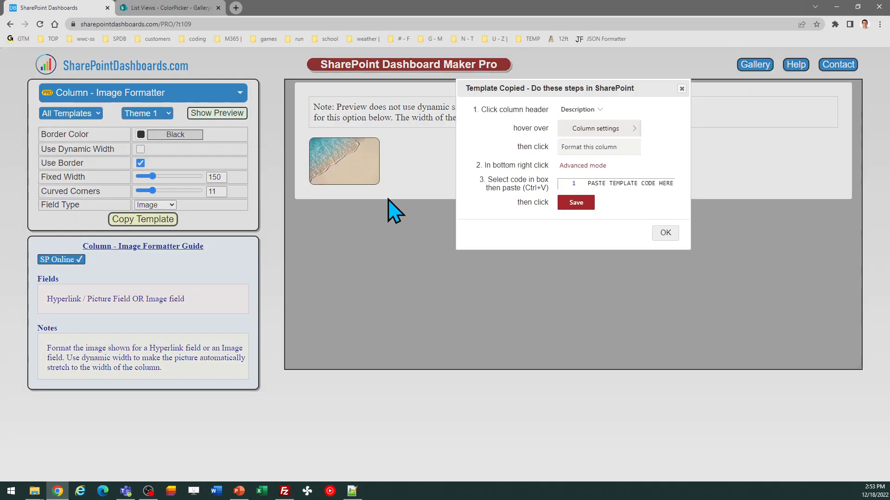
left_click(665, 233)
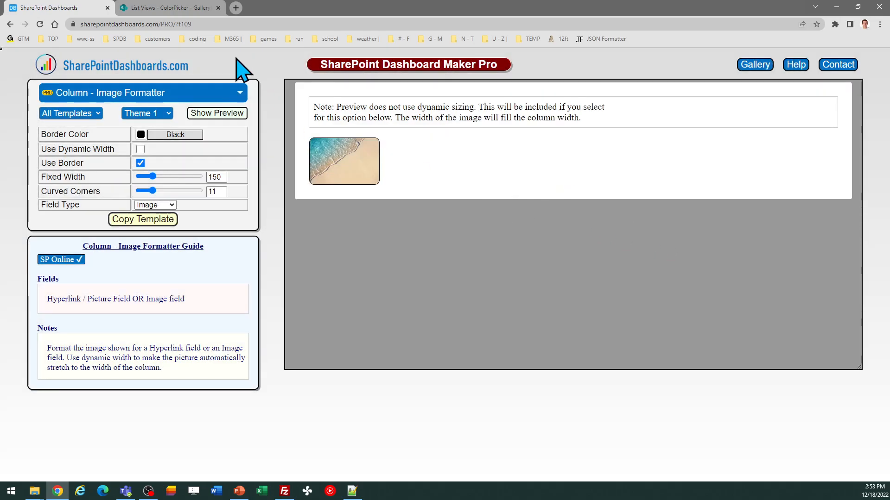
left_click(181, 8)
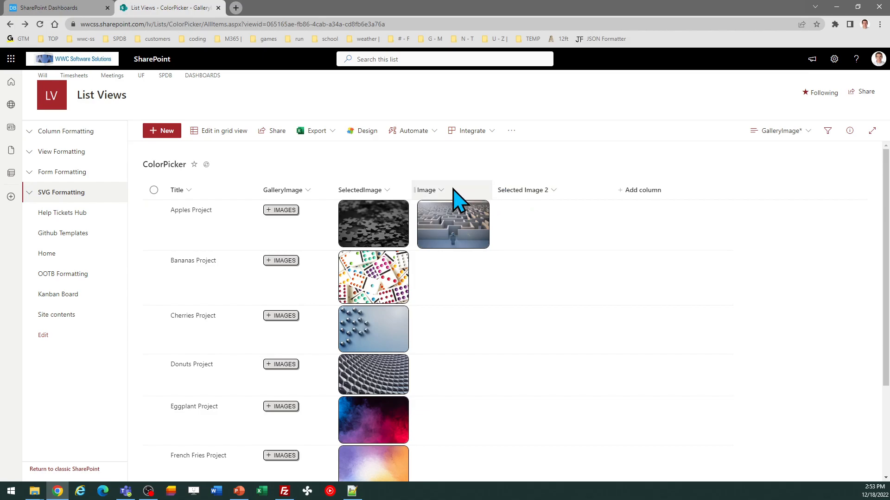
Replace the Image column's formatting code with the copied fixed-width template, save it, and close the column formatting pane.
left_click(437, 190)
mouse_move(459, 213)
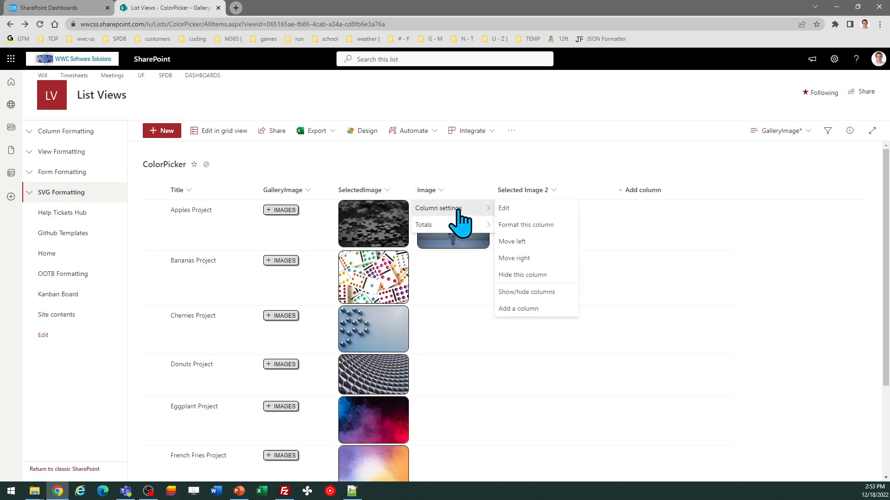
left_click(524, 226)
left_click(735, 336)
key("ctrl+a")
key("ctrl+v")
left_click(690, 470)
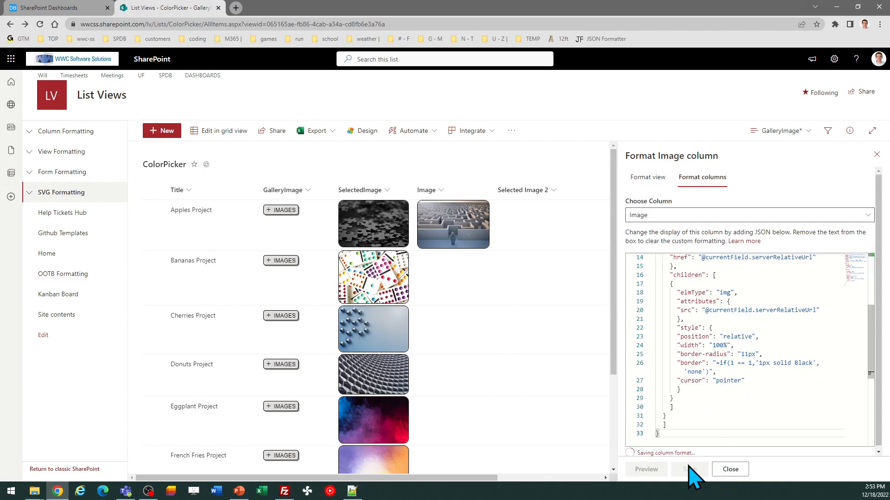
left_click(876, 155)
Narrow the Image column below the picture's width, widen it again to fit the whole picture, and return to SharePoint Dashboard Maker Pro.
left_click_drag(493, 188, 464, 191)
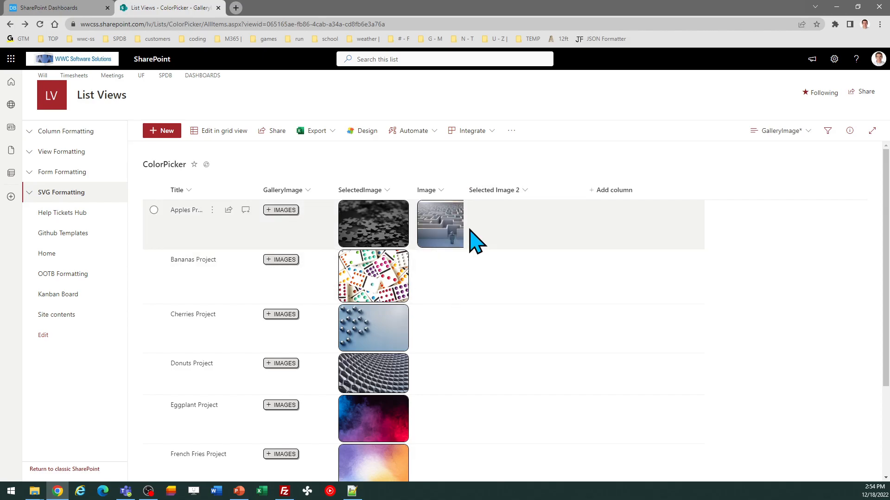
left_click_drag(460, 193, 496, 192)
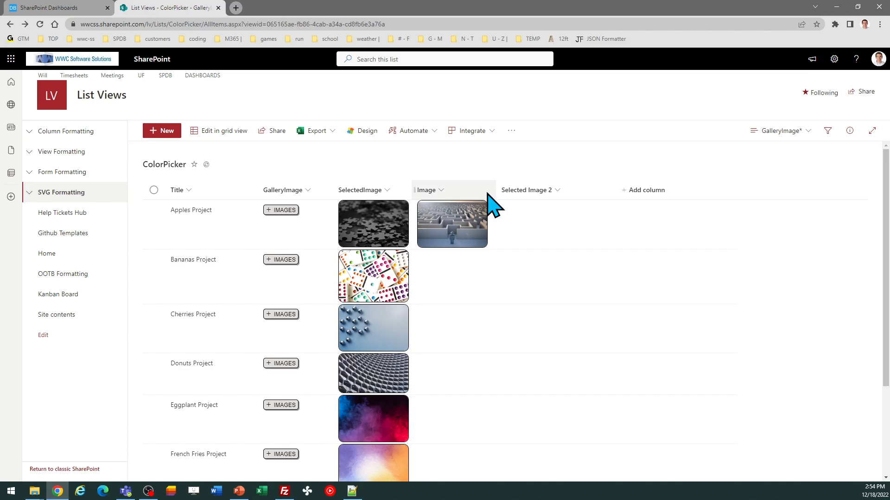
left_click(60, 7)
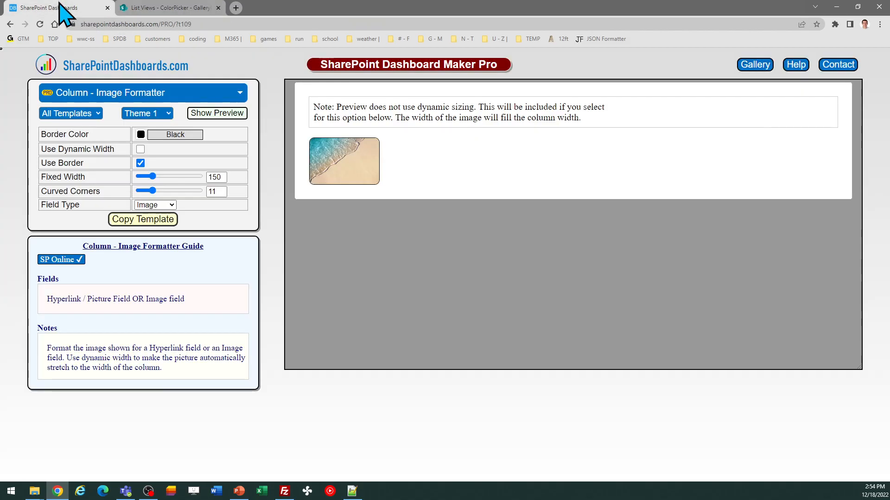